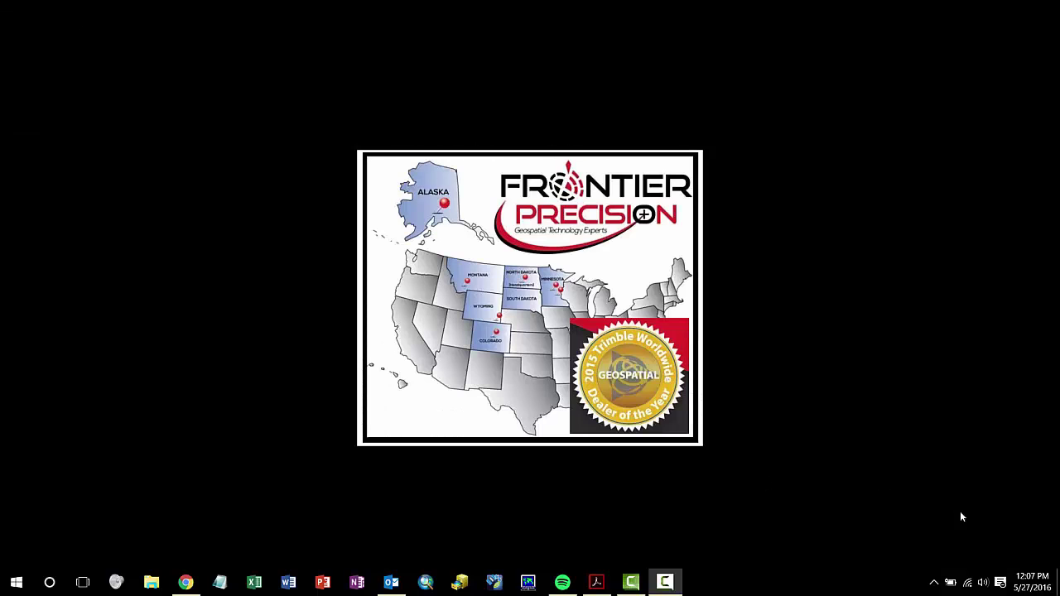
# Connect the computer to the open Wi-Fi network Trimble GNSS 1572.
pyautogui.click(971, 584)
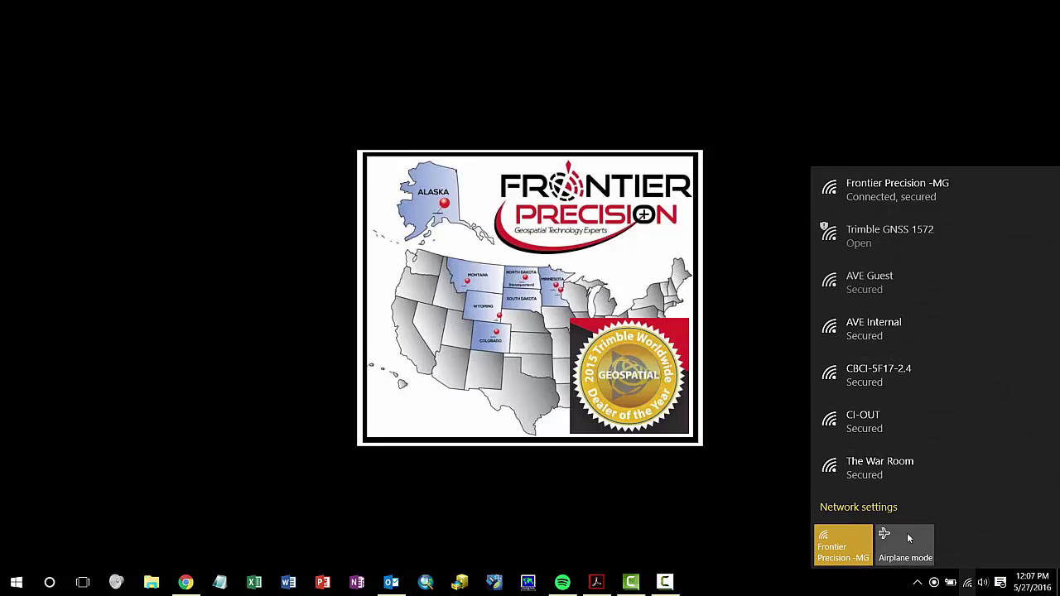
pyautogui.click(920, 231)
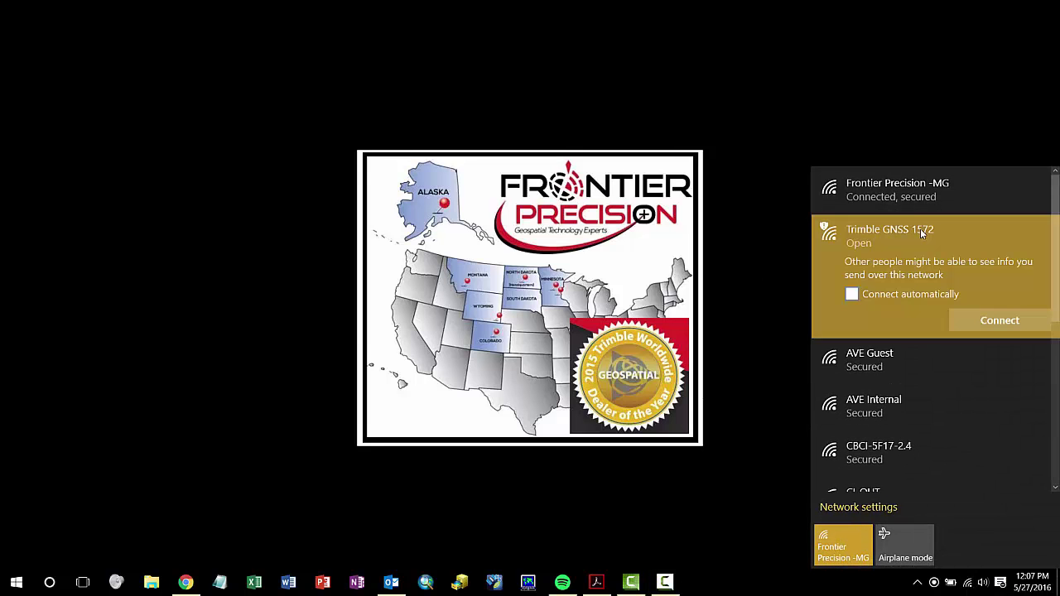
pyautogui.click(988, 328)
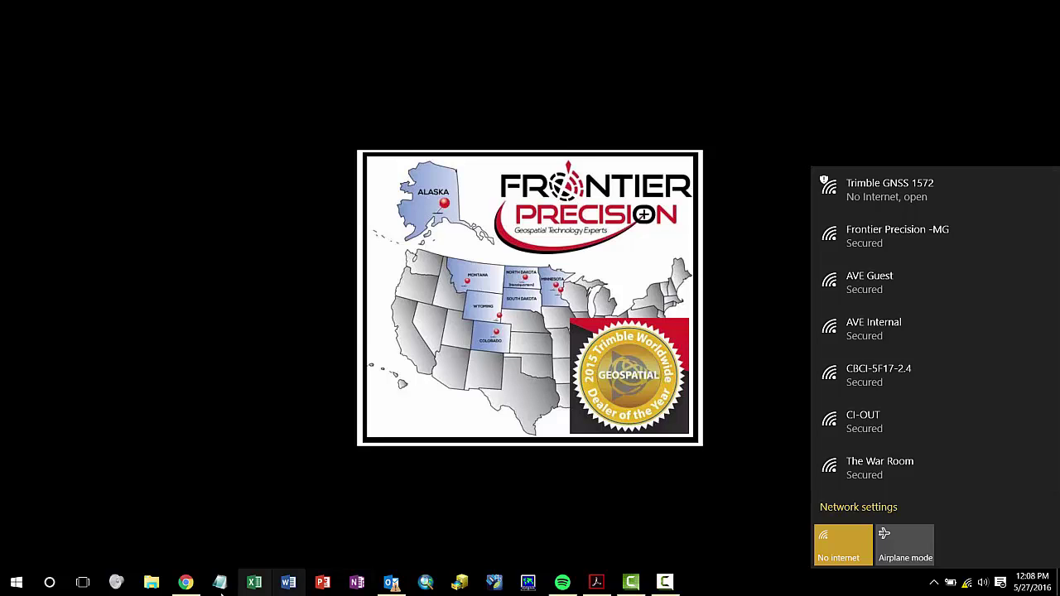
# Open a new Google Chrome window and load the receiver's web interface at 192.168.142.1.
pyautogui.rightClick(188, 583)
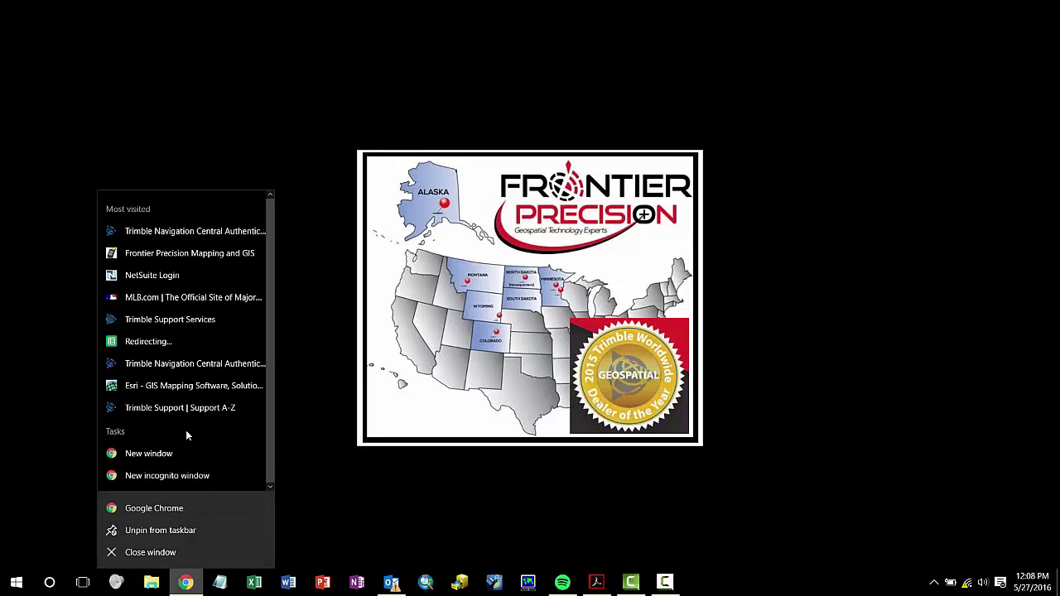
pyautogui.click(181, 454)
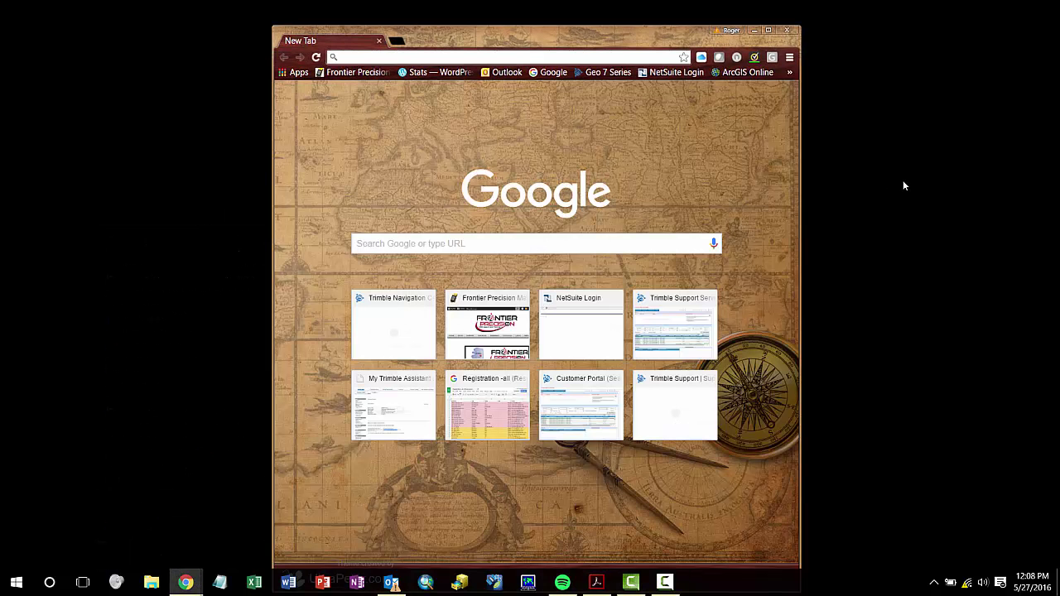
pyautogui.write('192.168.142.1')
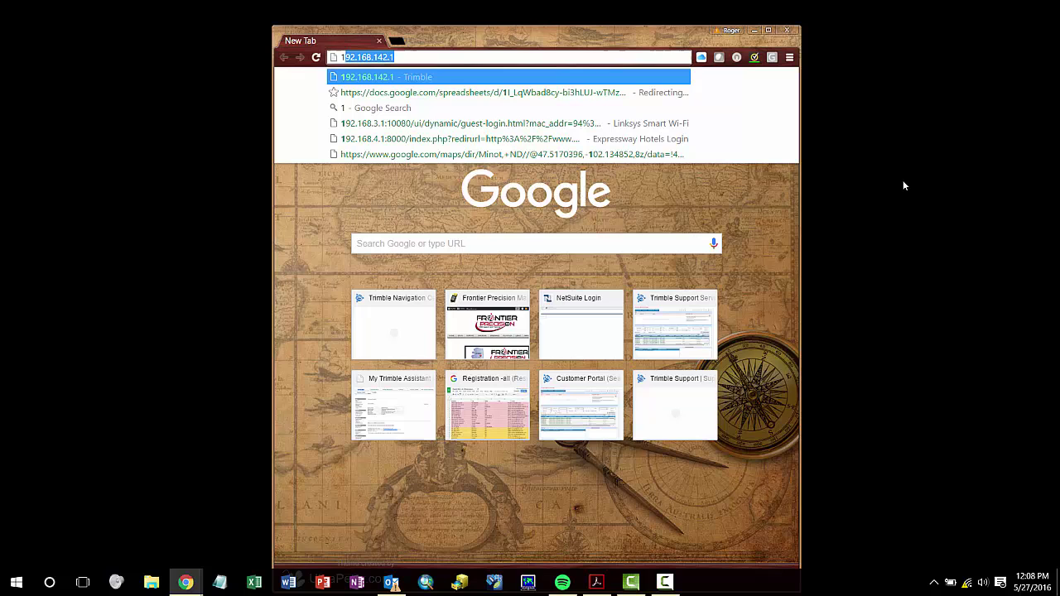
pyautogui.press('Return')
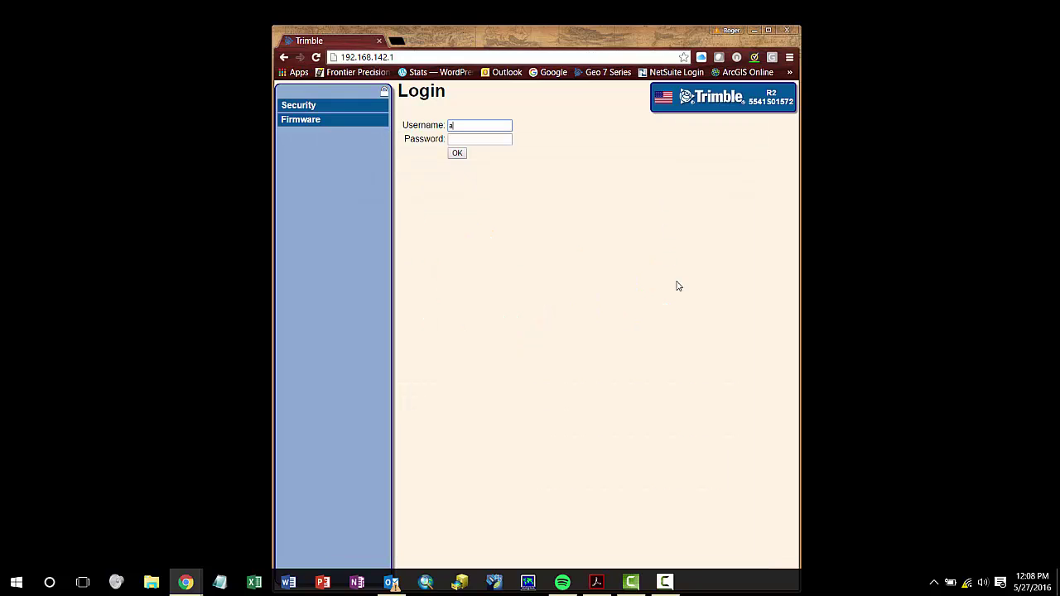
# Log in to the receiver's web interface with the username admin and the account password.
pyautogui.write('dmin')
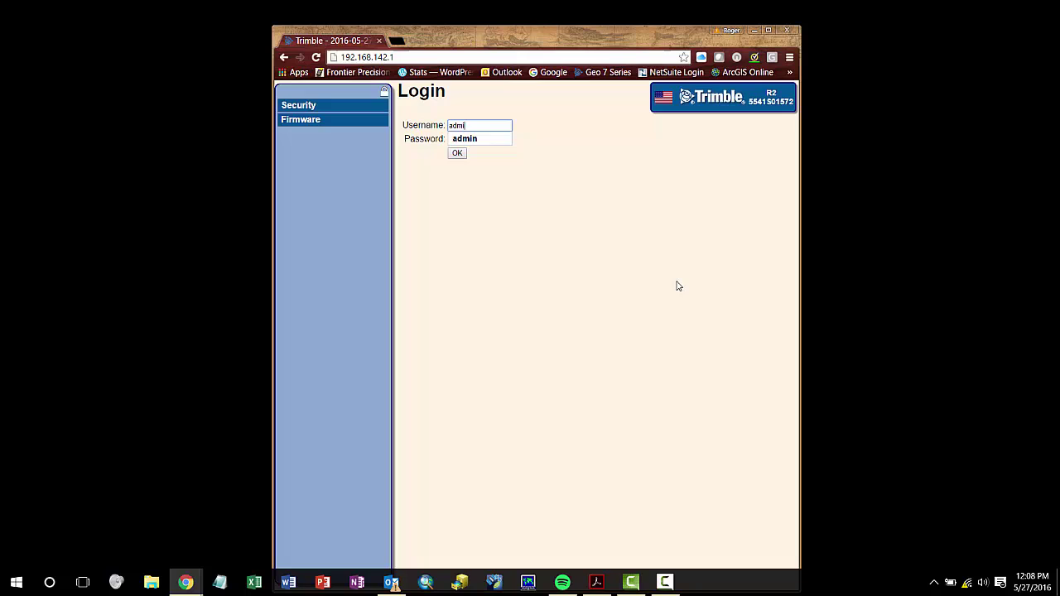
pyautogui.press('Tab')
pyautogui.write('****')
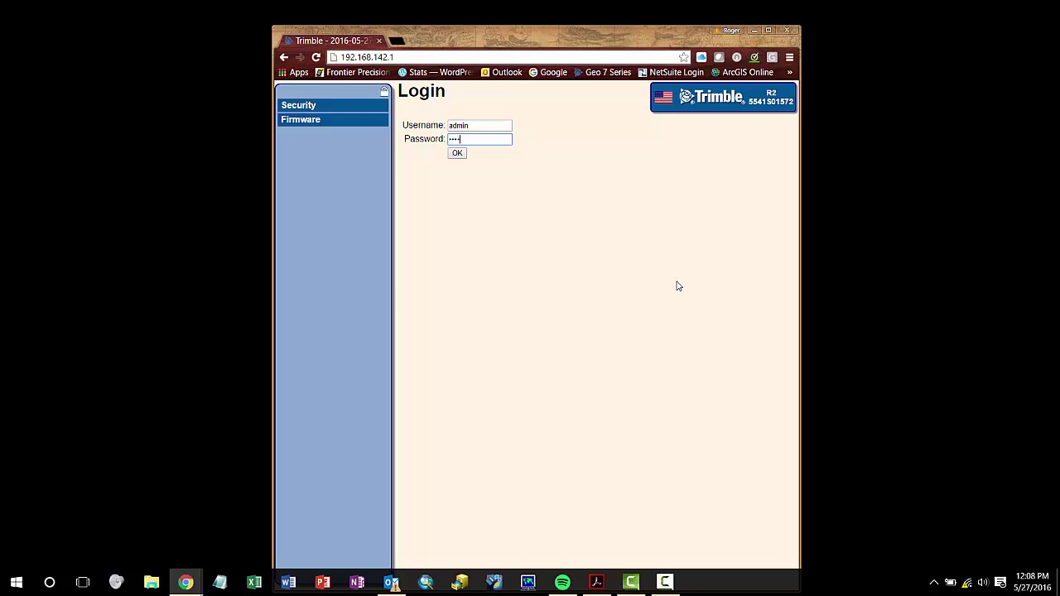
pyautogui.write('****')
pyautogui.press('Return')
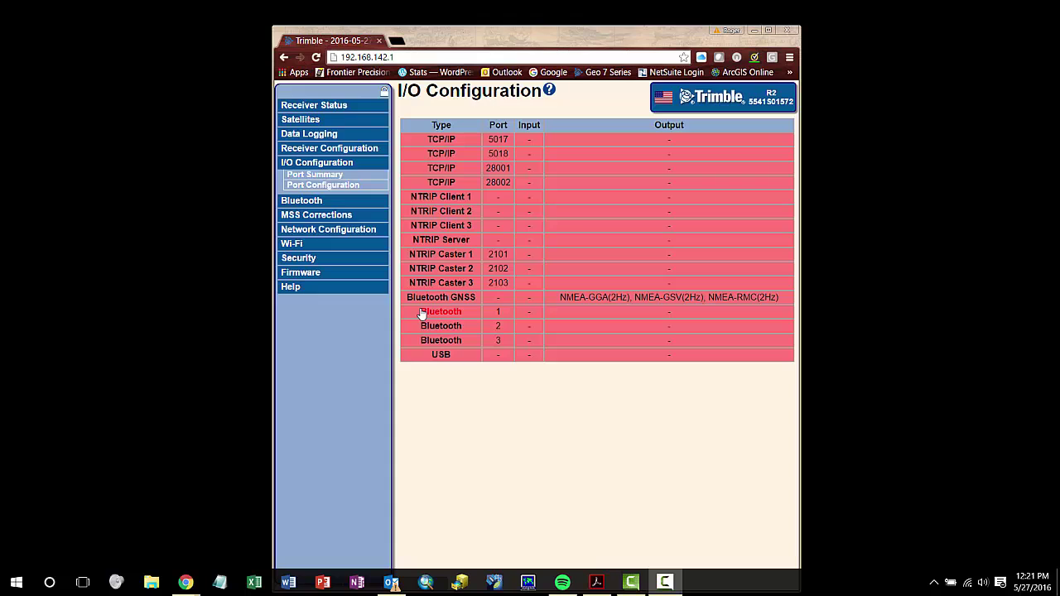
# Configure the receiver's Bluetooth 1 port to output the NMEA GGA message at 1 Hz, save it and minimize the browser.
pyautogui.click(422, 313)
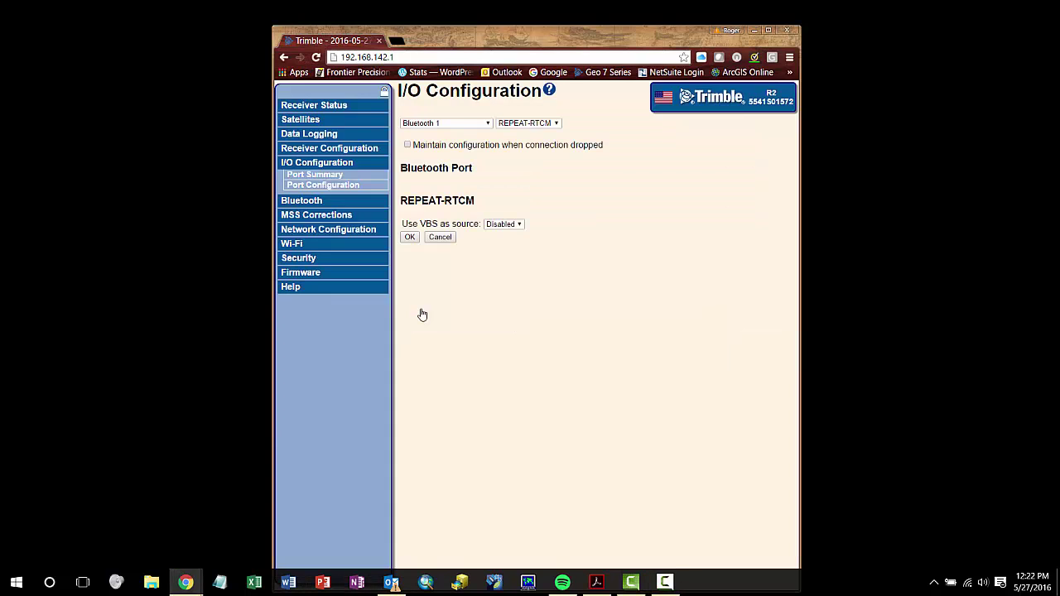
pyautogui.click(553, 123)
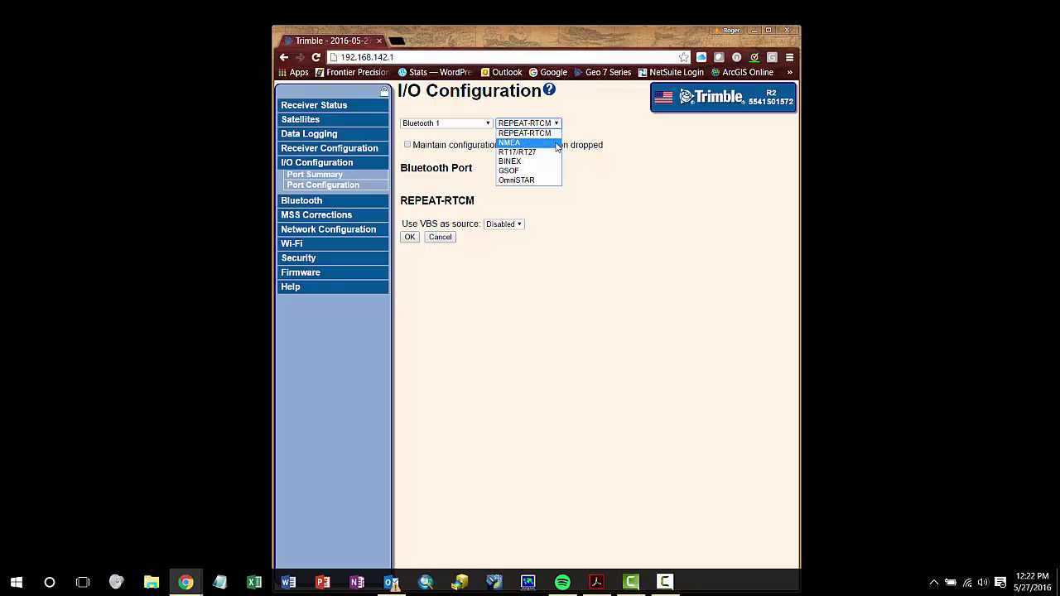
pyautogui.click(558, 147)
pyautogui.click(533, 226)
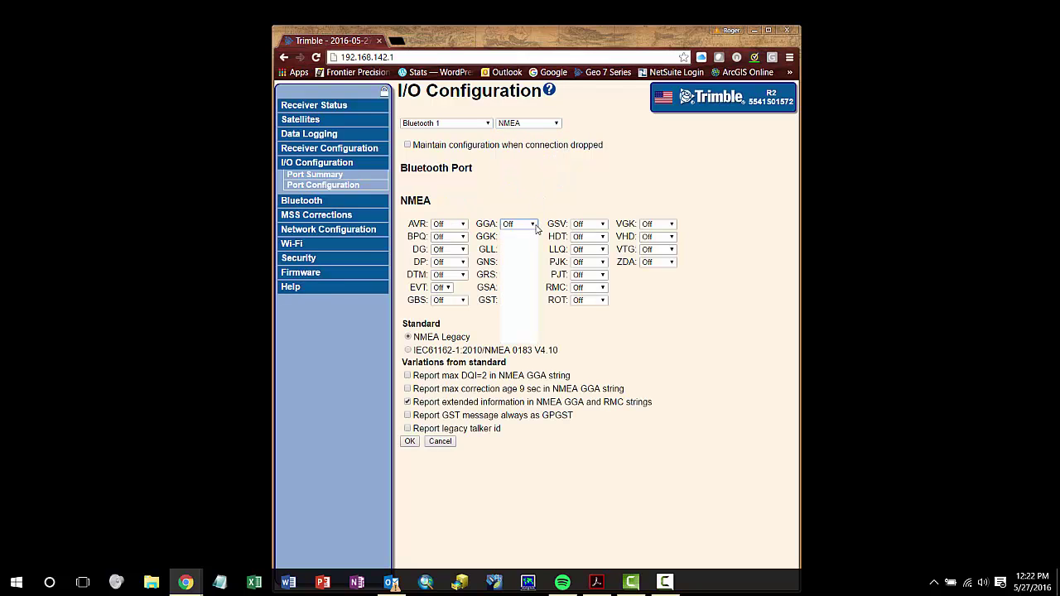
pyautogui.click(528, 263)
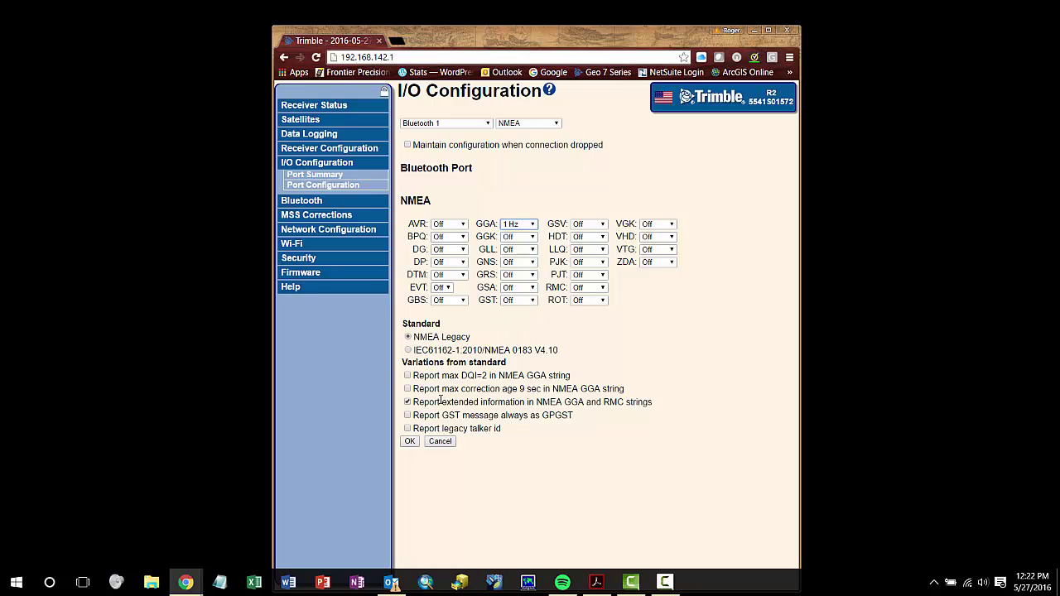
pyautogui.click(410, 442)
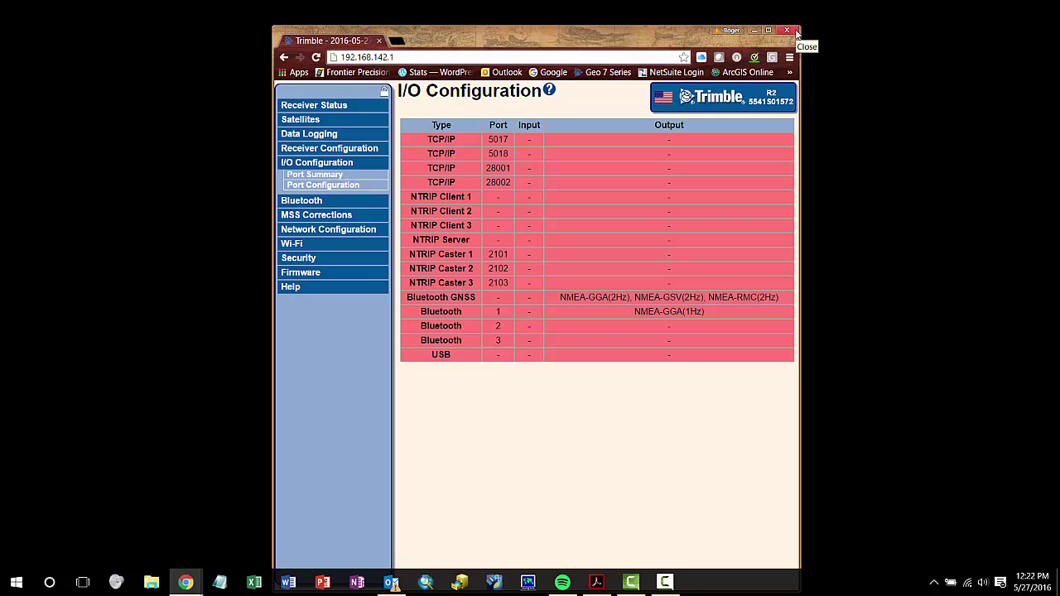
pyautogui.click(753, 29)
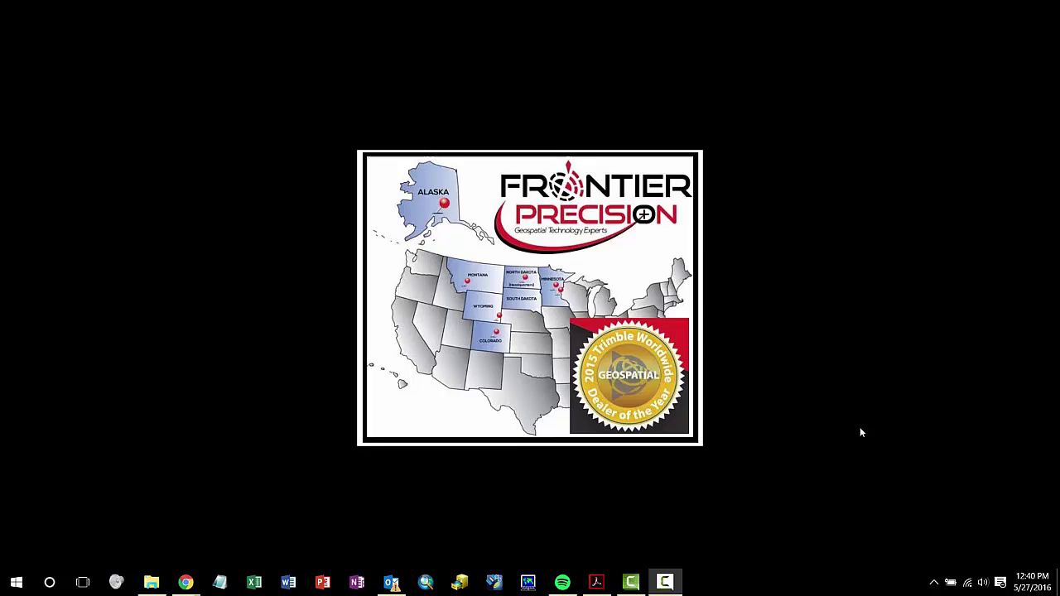
# Add a Bluetooth device in Windows and pair the computer with the Trimble R2 receiver.
pyautogui.click(934, 582)
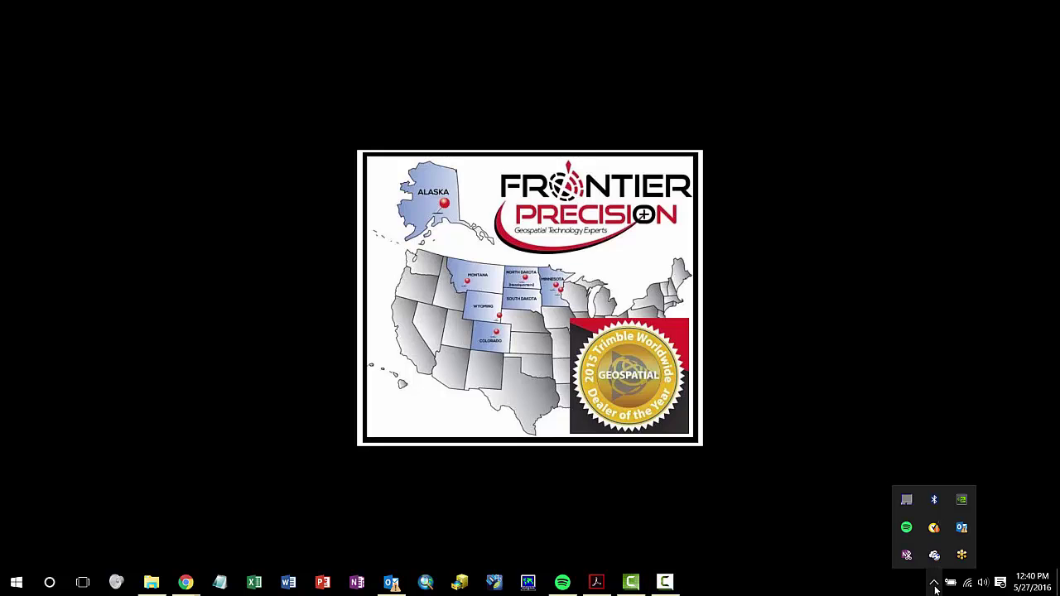
pyautogui.rightClick(935, 500)
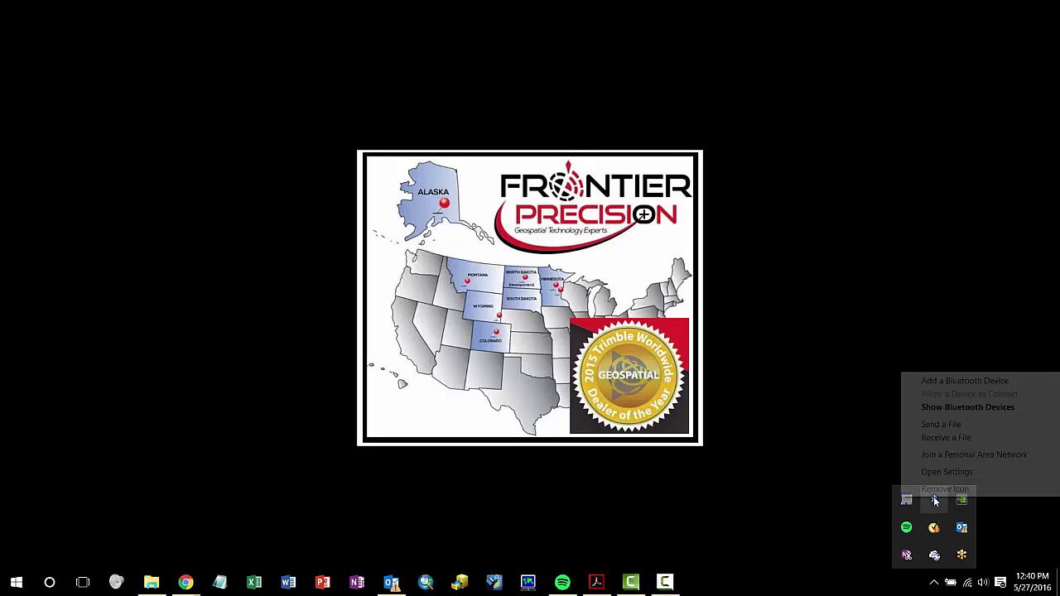
pyautogui.click(952, 382)
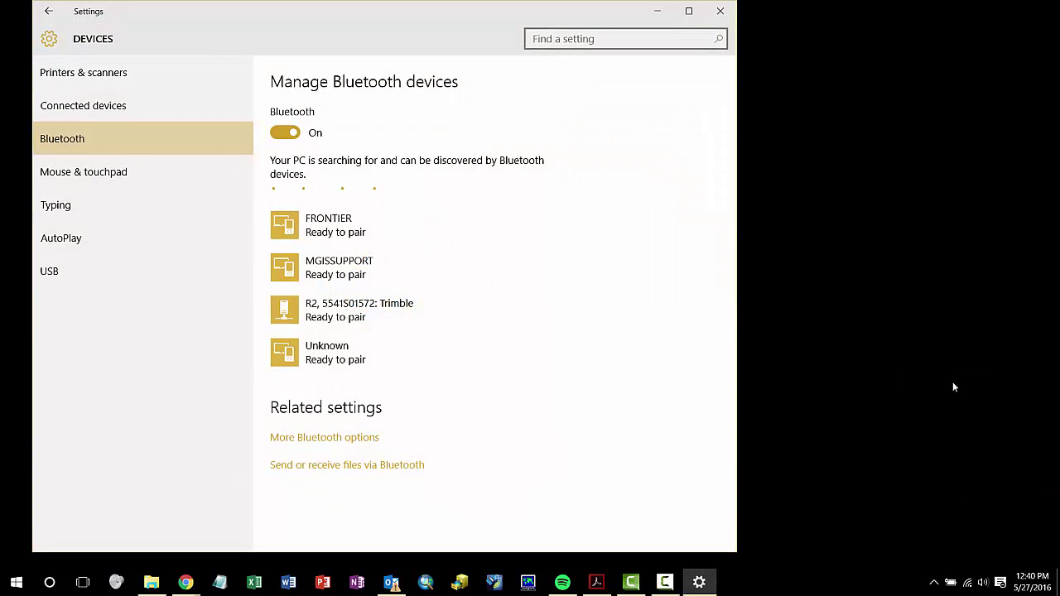
pyautogui.click(350, 316)
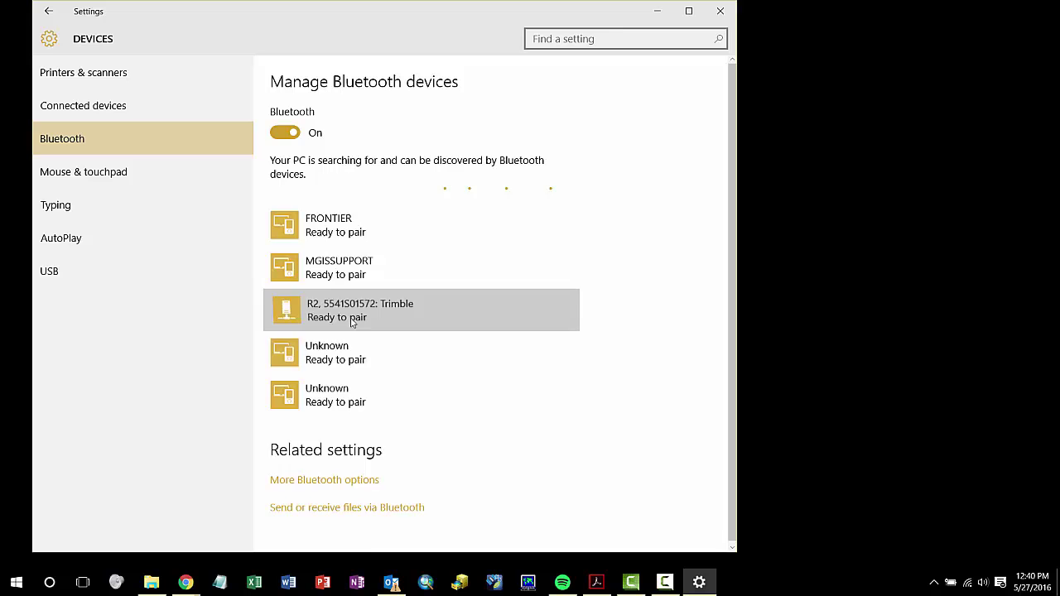
pyautogui.click(524, 356)
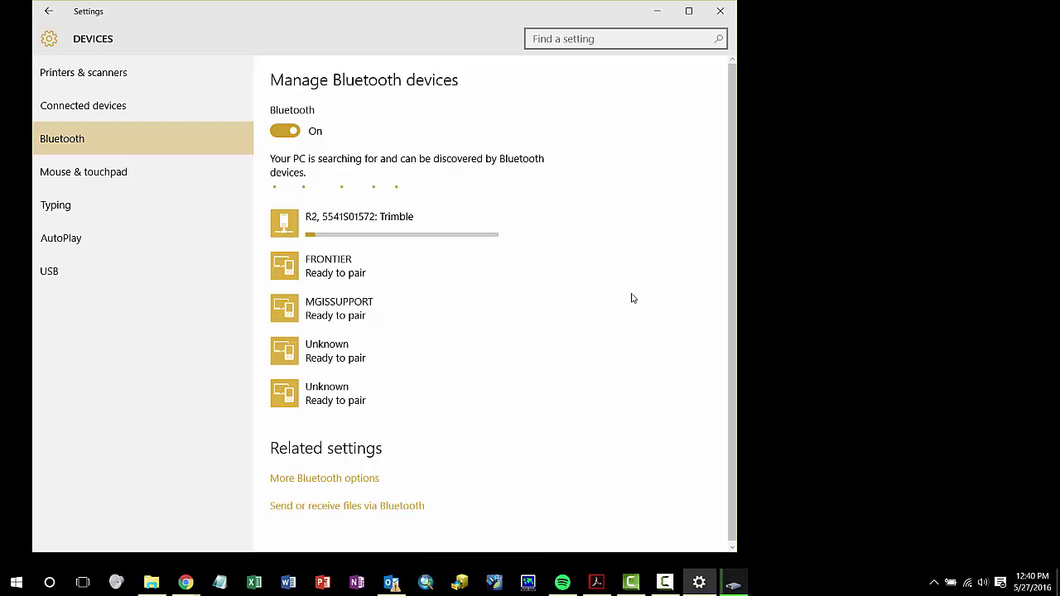
# Check which COM ports are assigned to the R2 receiver in the additional Bluetooth options, then close the settings.
pyautogui.scroll(-1, 596, 315)
pyautogui.click(358, 479)
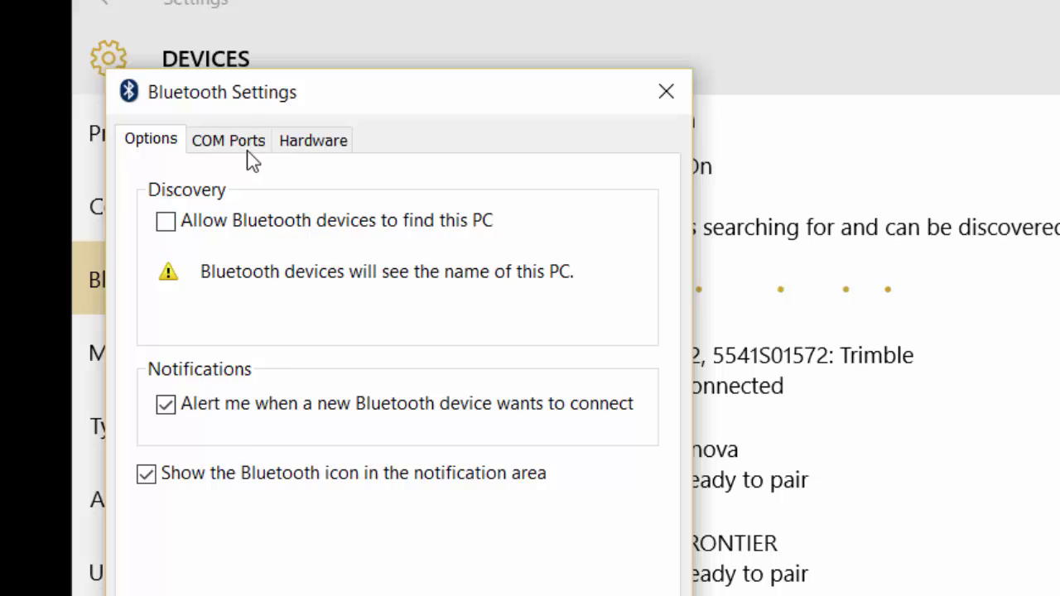
pyautogui.click(237, 142)
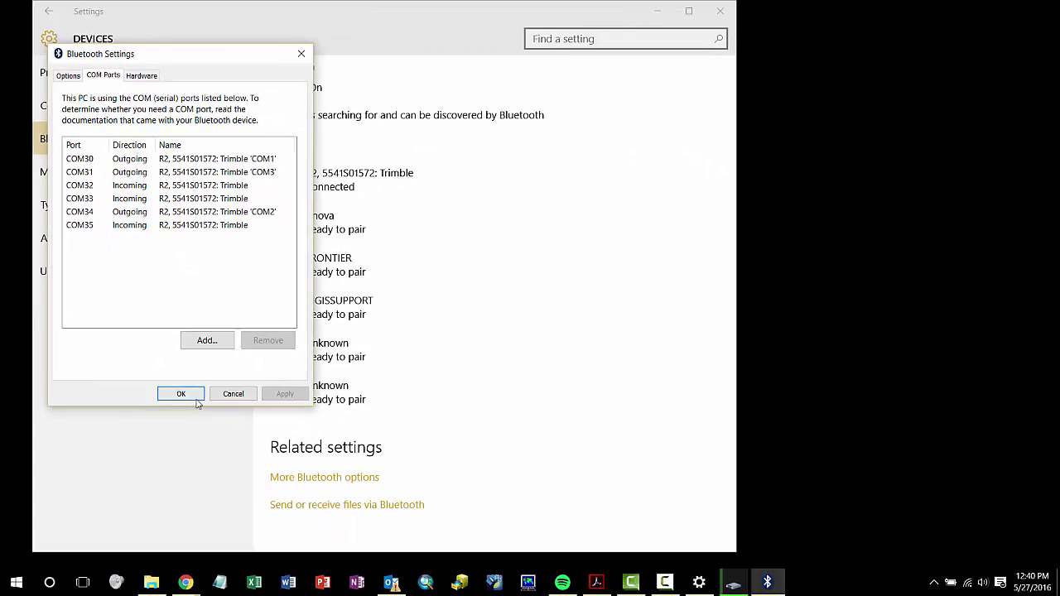
pyautogui.click(189, 398)
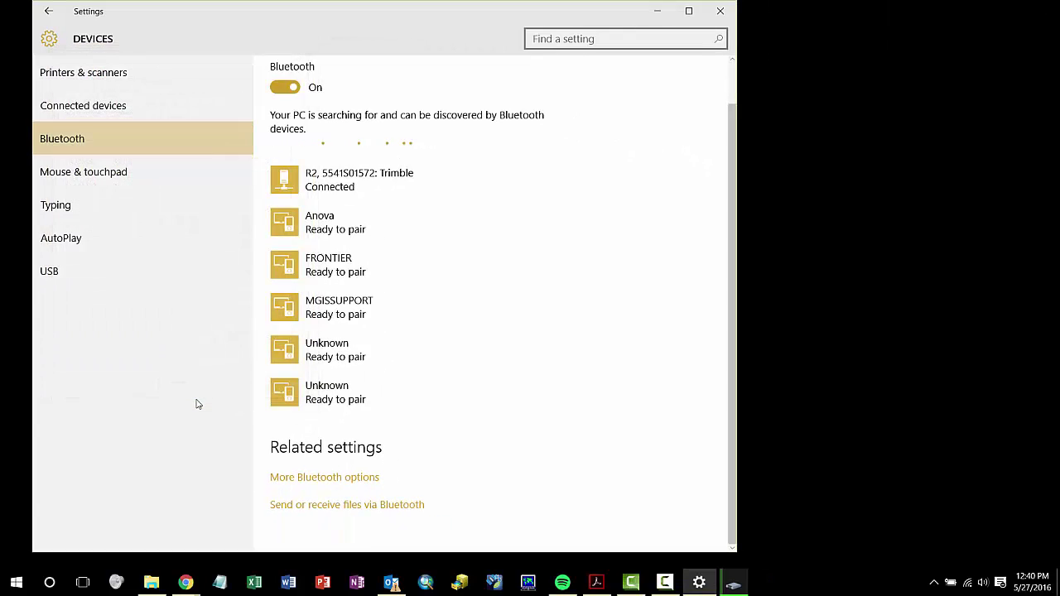
pyautogui.click(719, 11)
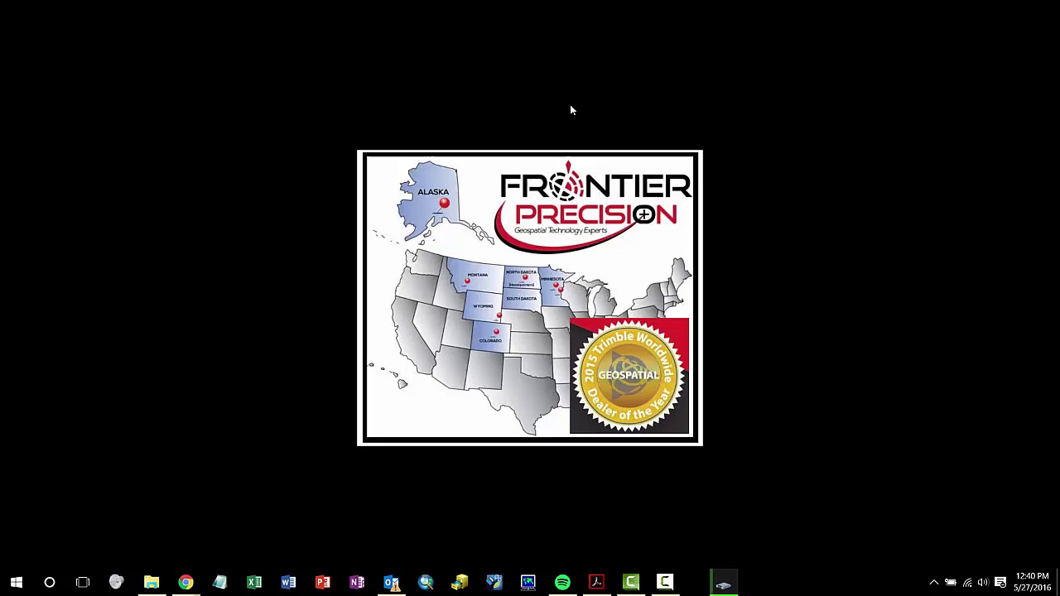
# Launch hypertrm.exe from the hypertrm folder and accept HyperTerminal as the default telnet program.
pyautogui.click(152, 582)
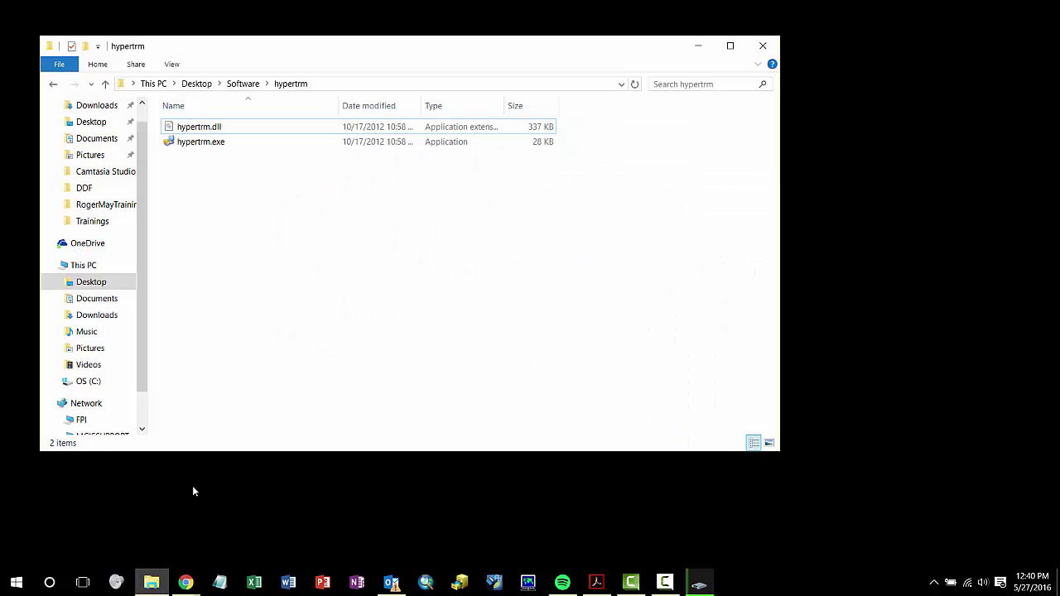
pyautogui.doubleClick(242, 145)
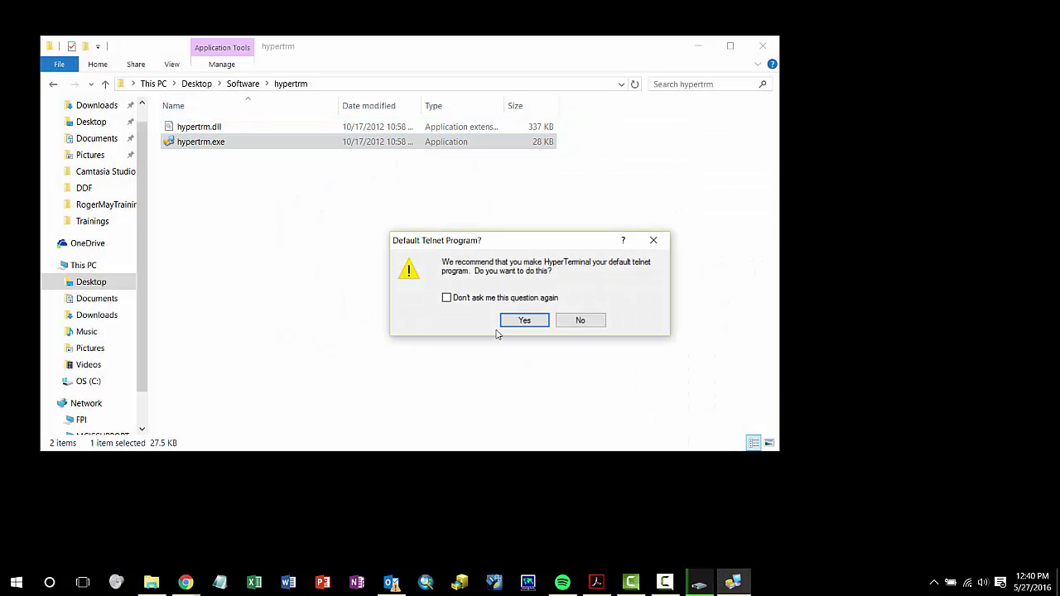
pyautogui.click(511, 321)
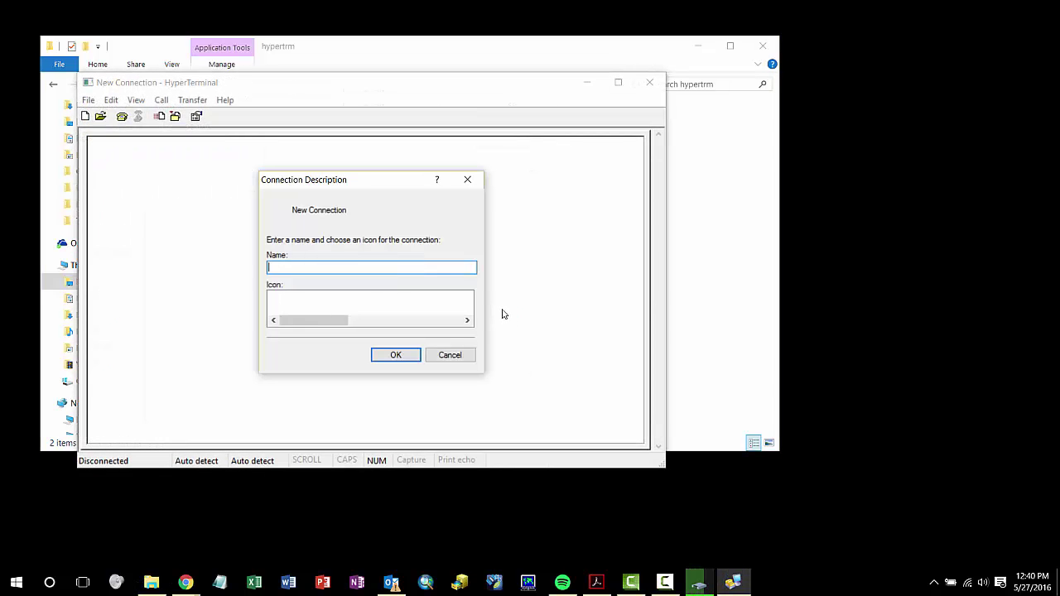
# Create a HyperTerminal connection named R2 NMEA GGA that uses COM30, keeping the offered port settings.
pyautogui.write('R2 NMEA G')
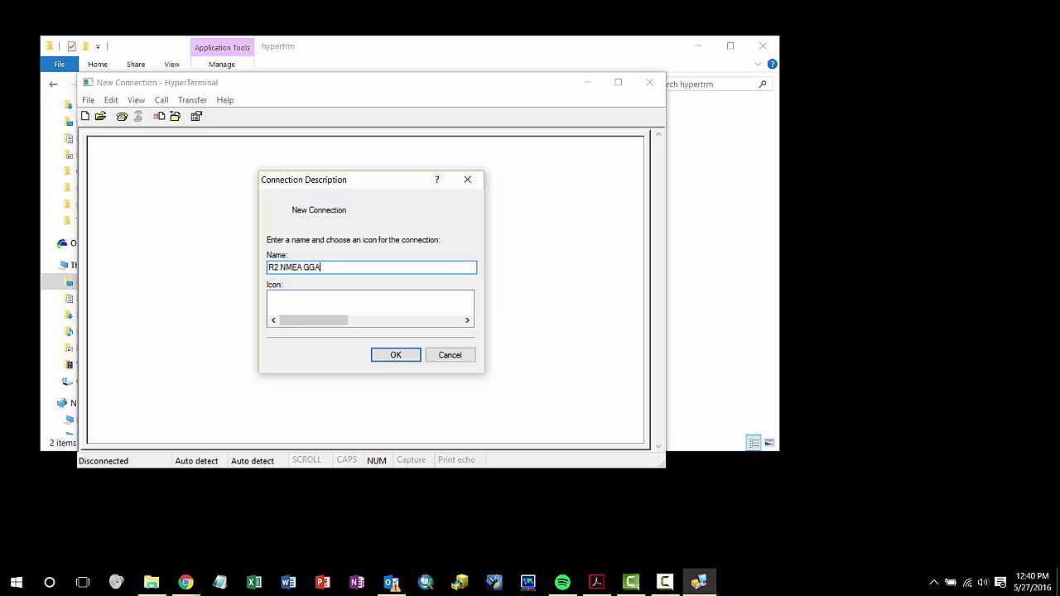
pyautogui.write('GA')
pyautogui.click(416, 355)
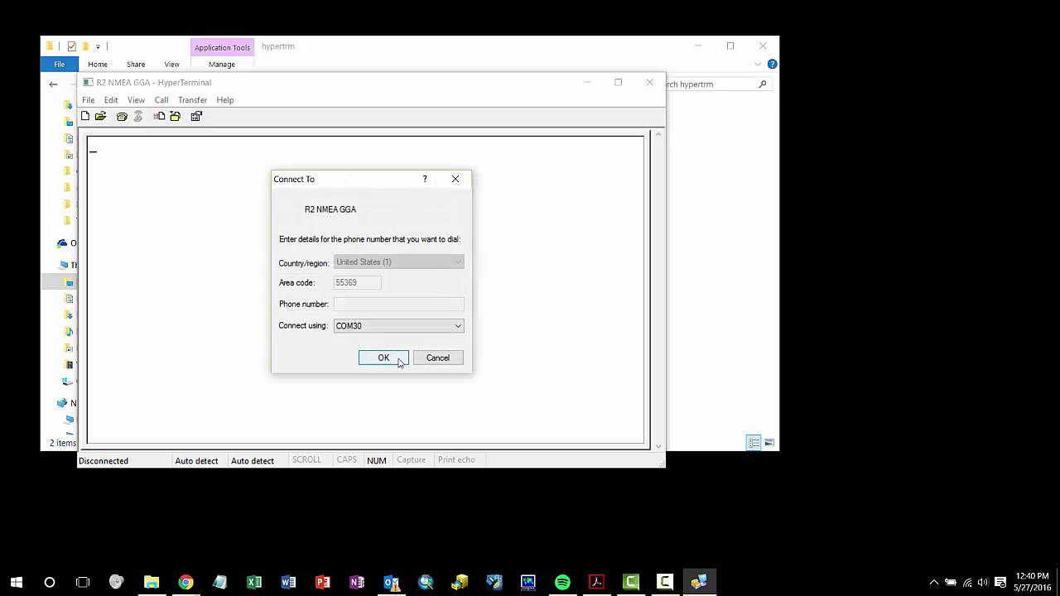
pyautogui.click(417, 330)
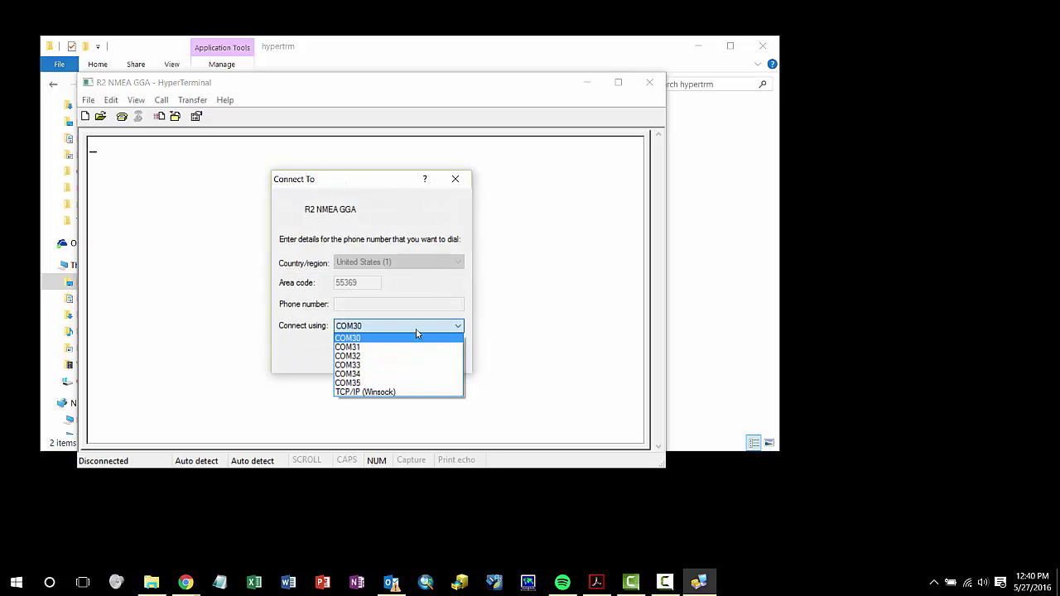
pyautogui.click(413, 340)
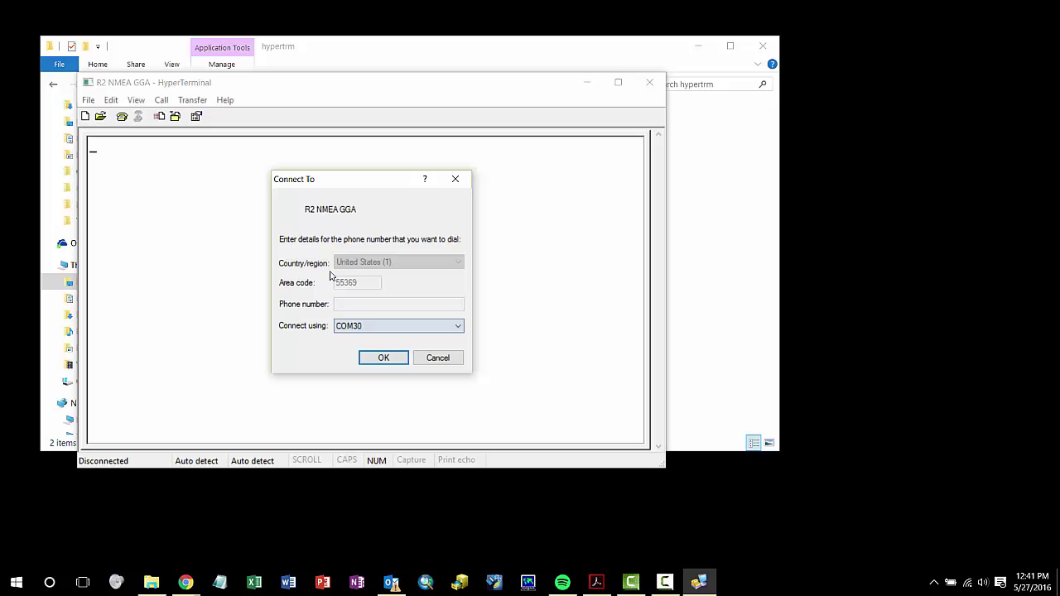
pyautogui.click(383, 357)
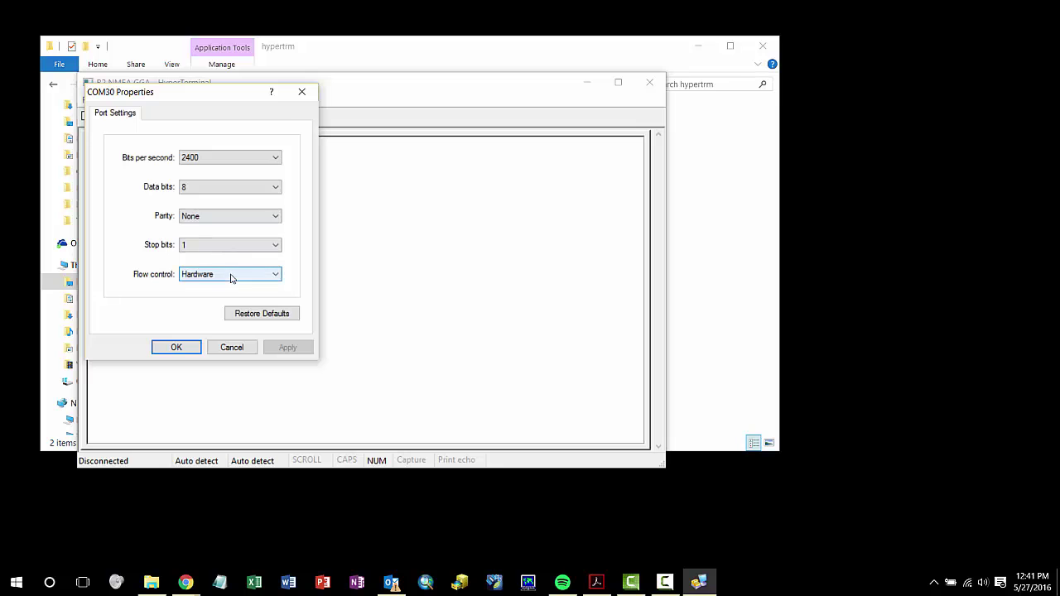
pyautogui.click(177, 346)
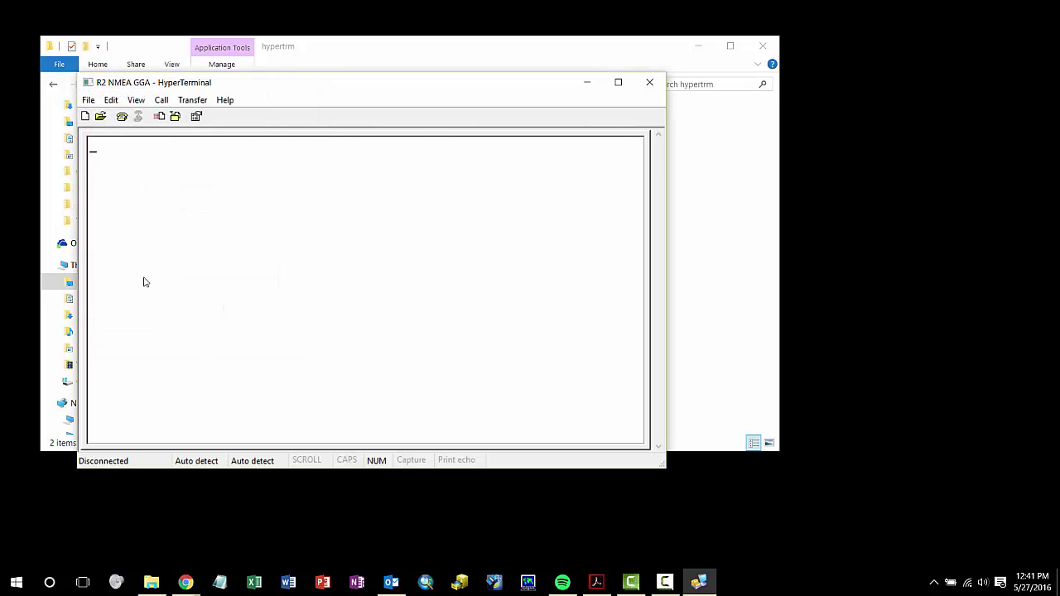